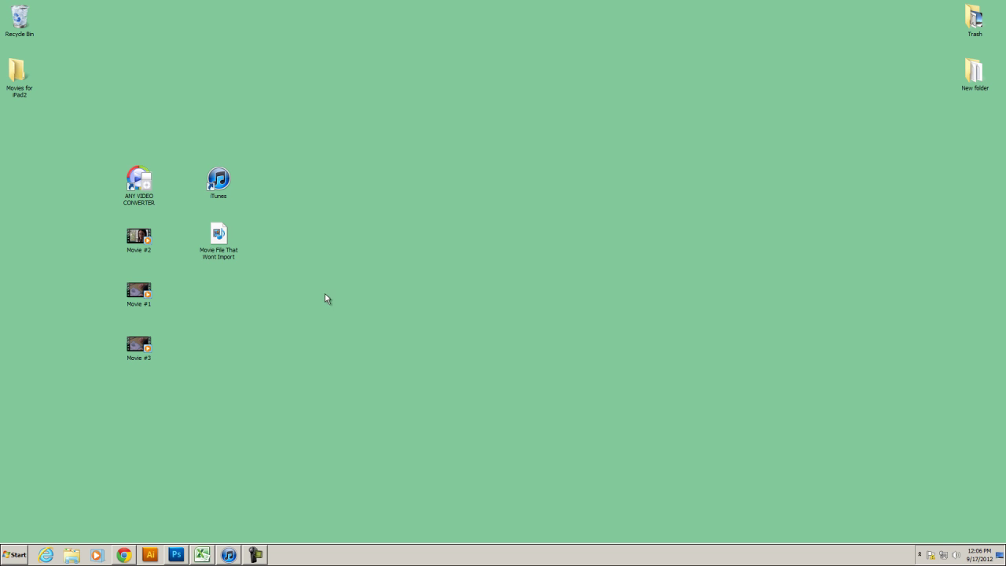
{"action": "left_click_drag", "start_coordinate": [100, 149], "coordinate": [280, 395]}
{"action": "left_click", "coordinate": [298, 385]}
{"action": "left_click", "coordinate": [219, 181]}
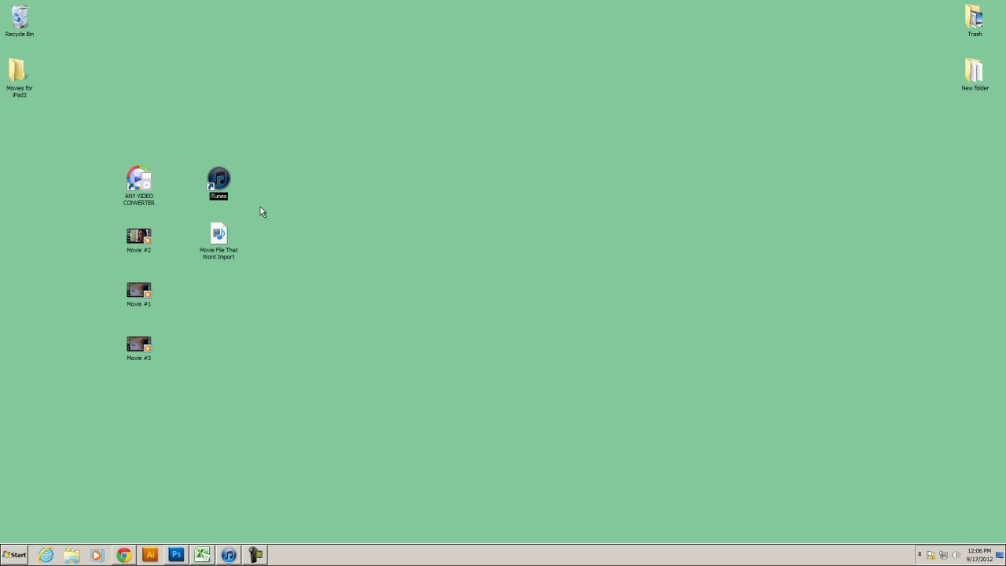
{"action": "left_click", "coordinate": [262, 206]}
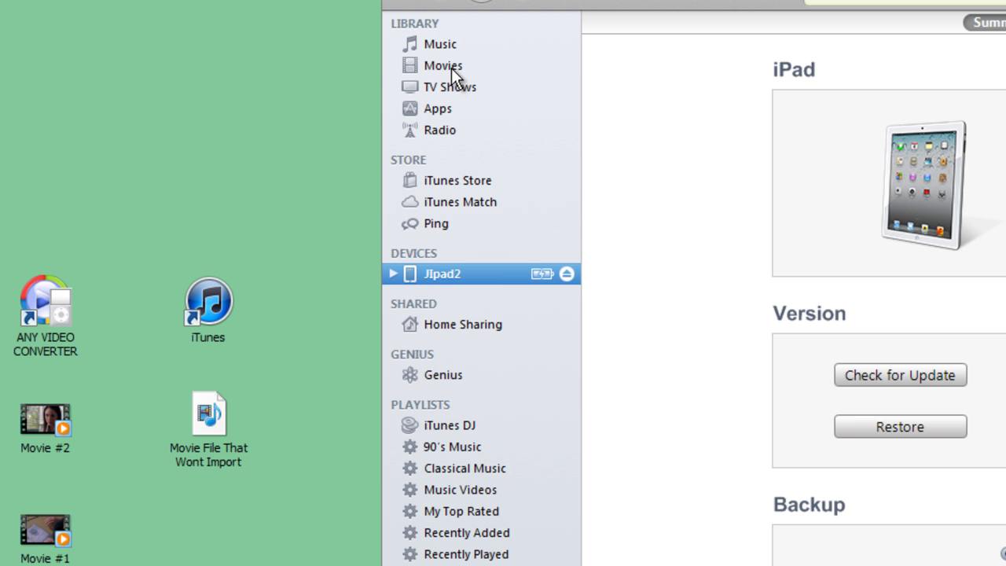
- Delete all movies from the iTunes movie library
{"action": "left_click", "coordinate": [447, 65]}
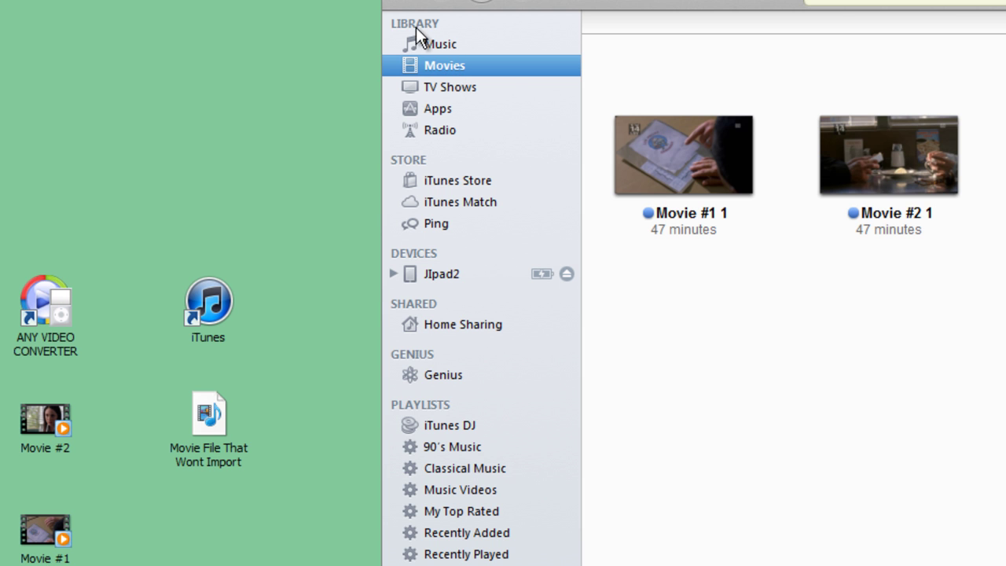
{"action": "left_click", "coordinate": [982, 180]}
{"action": "key", "text": "ctrl+a"}
{"action": "key", "text": "Delete"}
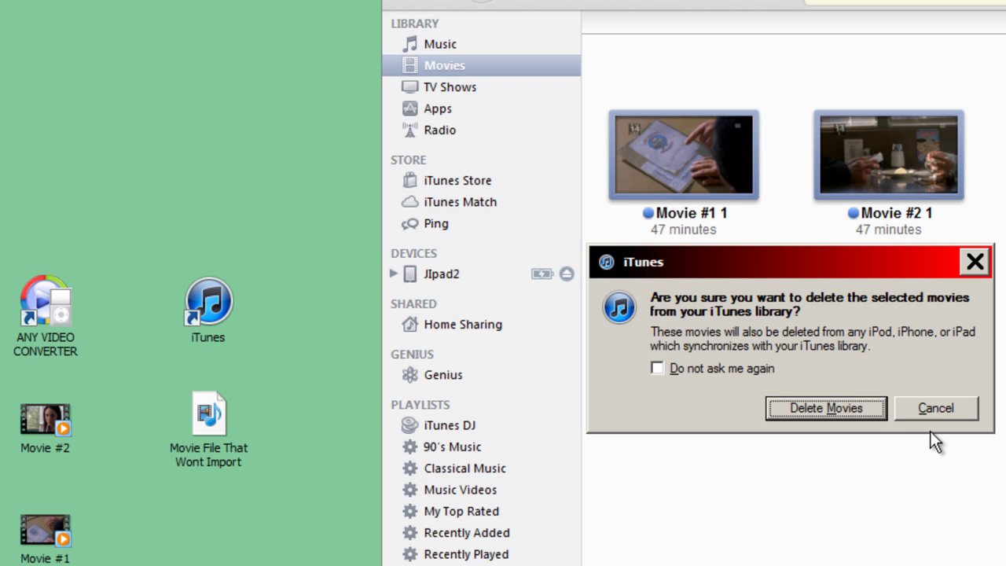
{"action": "key", "text": "Return"}
{"action": "left_click", "coordinate": [948, 386]}
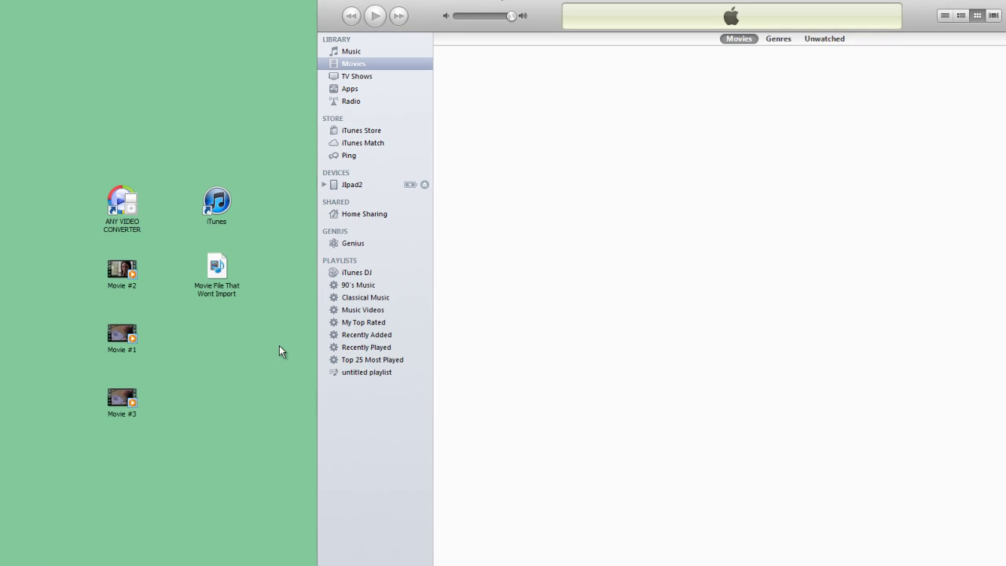
{"action": "left_click_drag", "start_coordinate": [104, 218], "coordinate": [533, 257]}
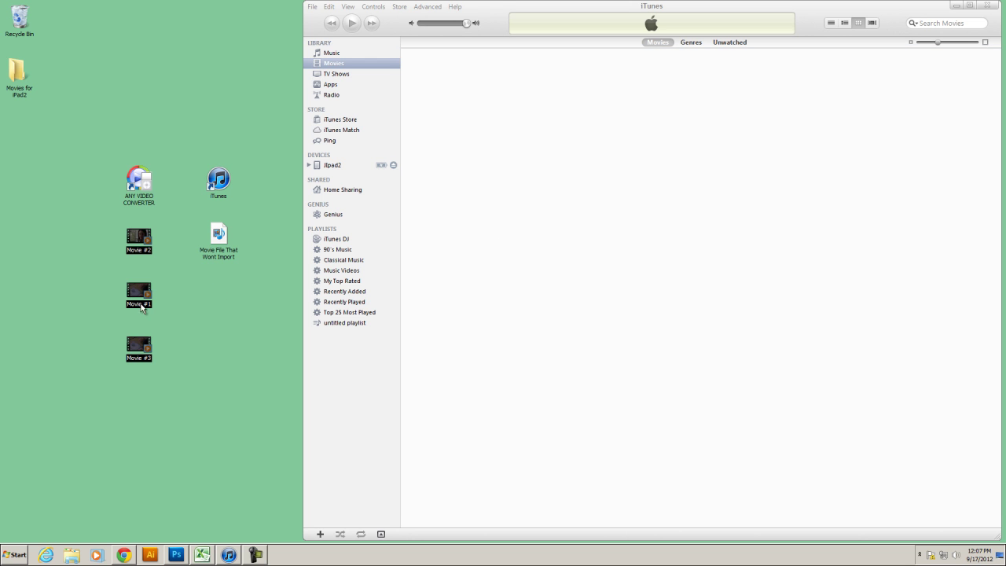
{"action": "left_click", "coordinate": [191, 311]}
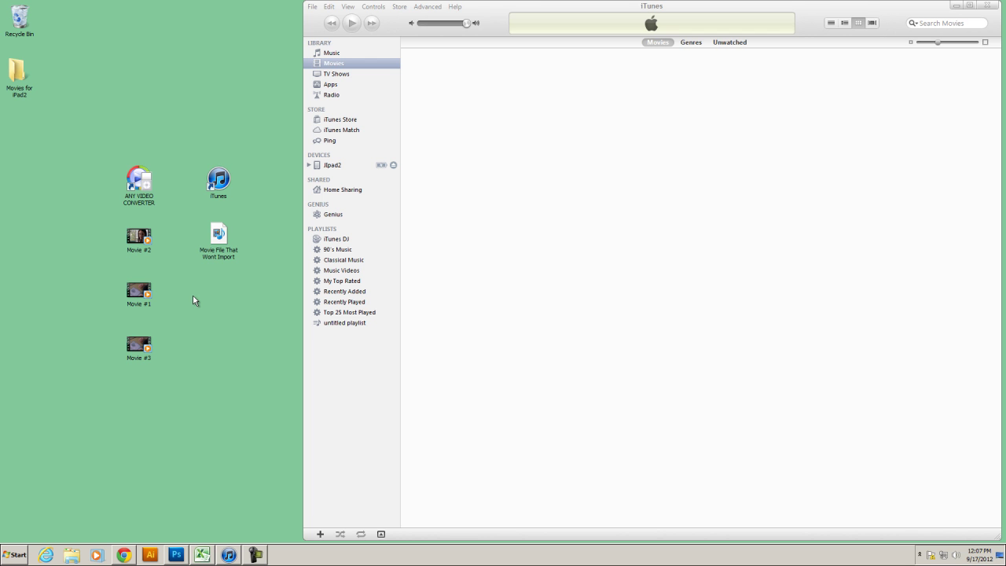
{"action": "left_click_drag", "start_coordinate": [99, 218], "coordinate": [187, 385]}
{"action": "left_click", "coordinate": [175, 380]}
- Try to add the desktop file "Movie File That Wont Import" to the iTunes movie library
{"action": "left_click_drag", "start_coordinate": [220, 239], "coordinate": [560, 193]}
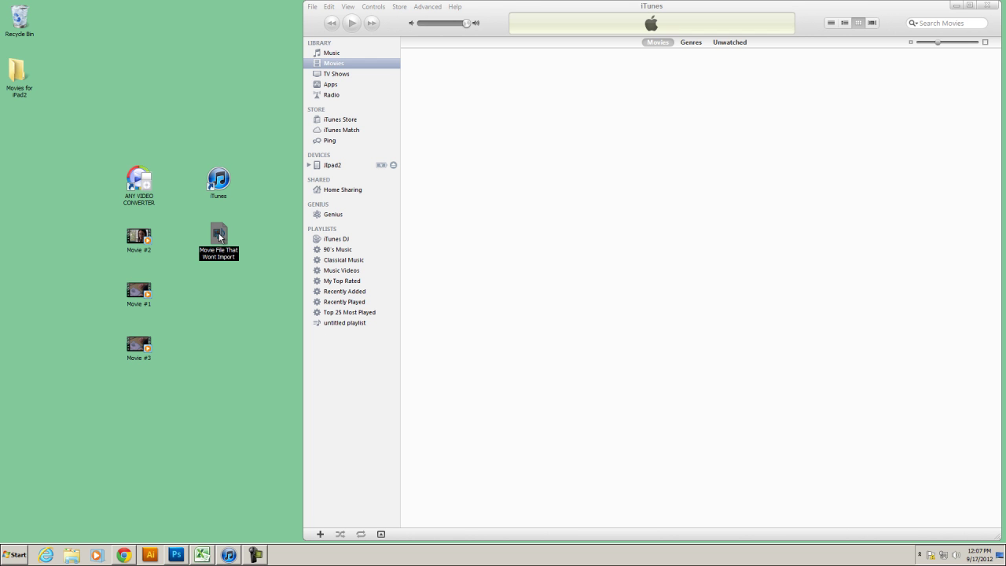
{"action": "left_click_drag", "start_coordinate": [218, 236], "coordinate": [474, 236]}
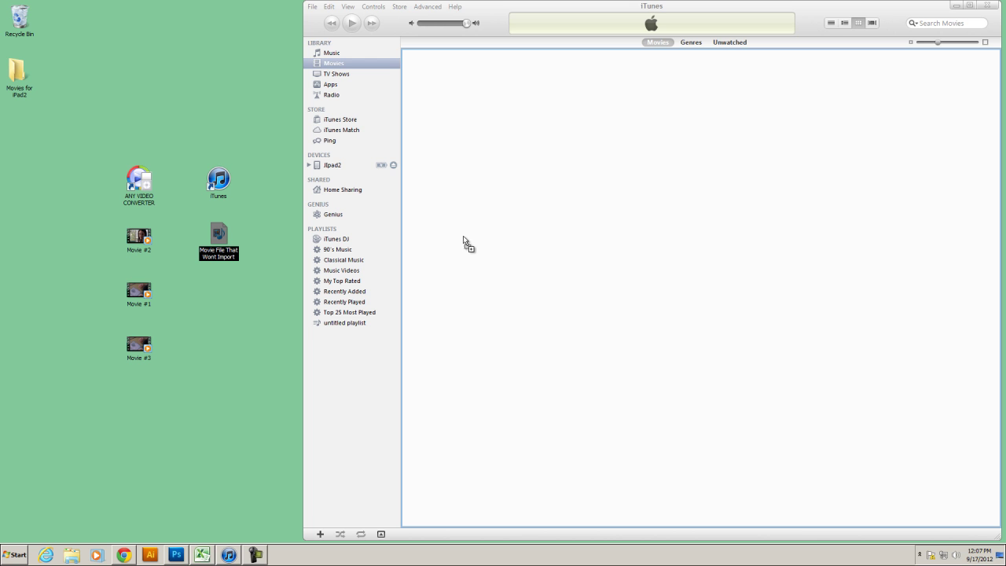
{"action": "left_click_drag", "start_coordinate": [464, 241], "coordinate": [464, 242]}
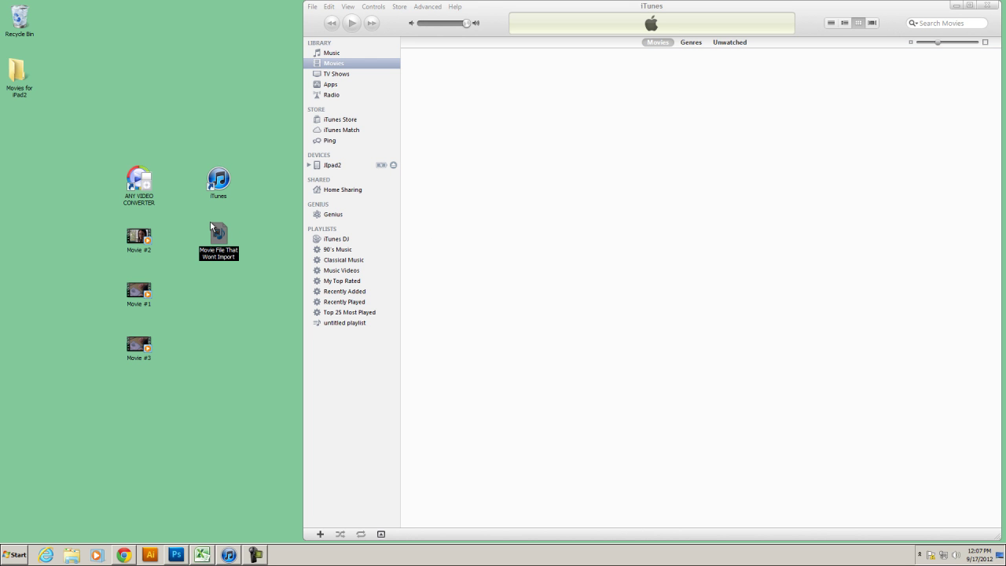
- Check the file type of Movie #2 on the desktop in its file properties
{"action": "right_click", "coordinate": [139, 236]}
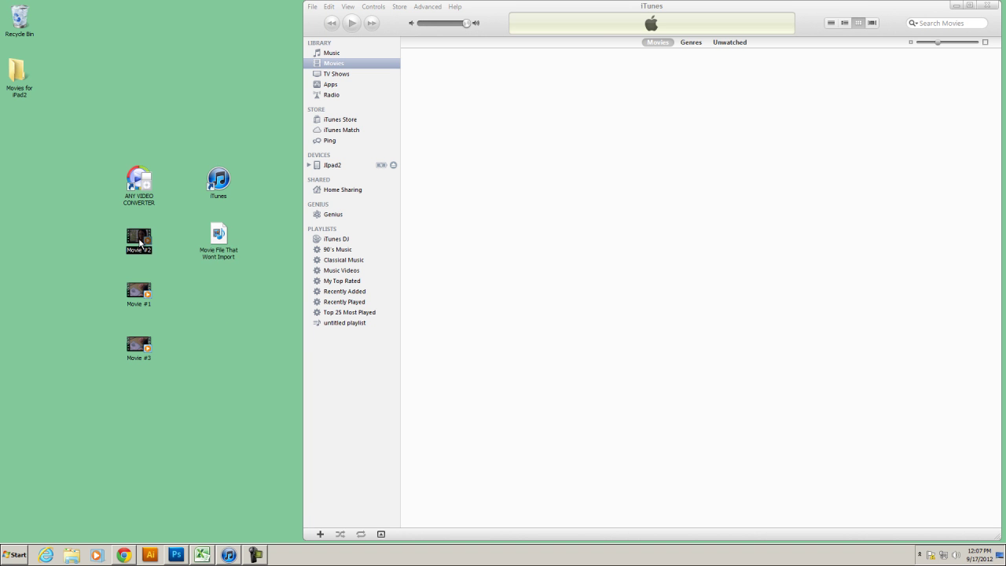
{"action": "left_click", "coordinate": [164, 410]}
{"action": "left_click_drag", "start_coordinate": [243, 252], "coordinate": [543, 171]}
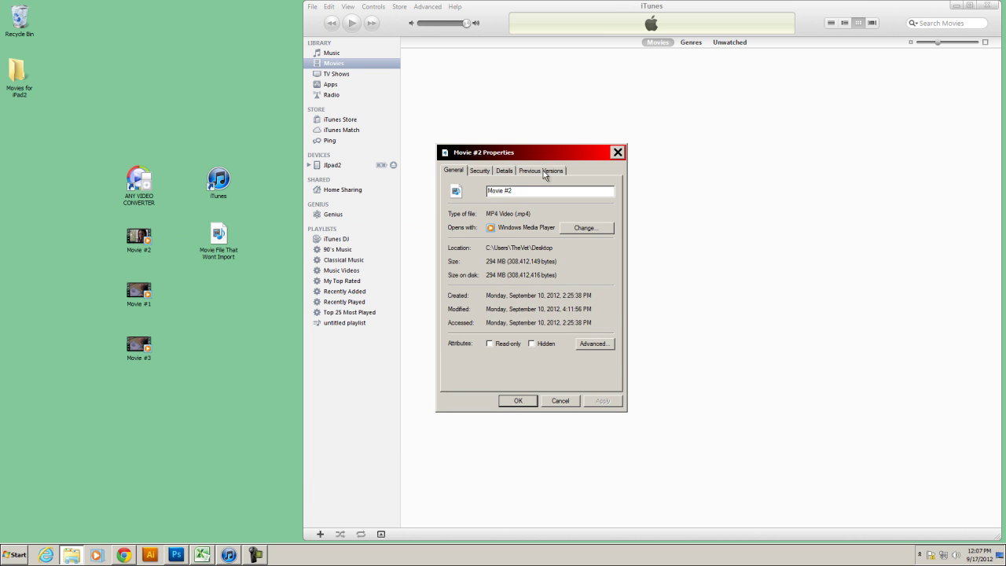
{"action": "left_click_drag", "start_coordinate": [533, 213], "coordinate": [488, 213]}
{"action": "left_click", "coordinate": [618, 152]}
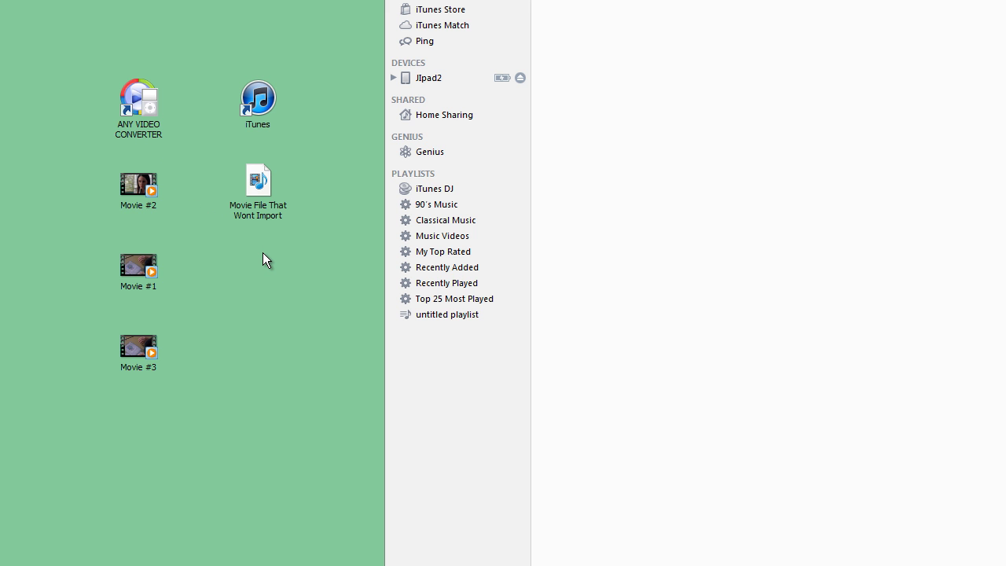
- Launch Any Video Converter, dismiss the update notice and choose Apple iPad 2 MPEG-4 Movie (*.mp4) as the output profile
{"action": "double_click", "coordinate": [135, 102]}
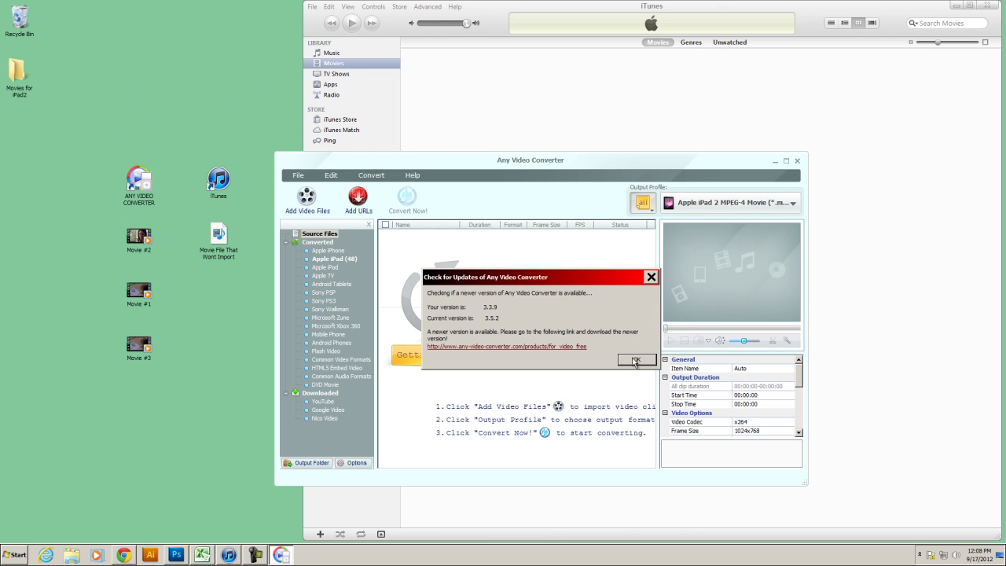
{"action": "left_click", "coordinate": [637, 361]}
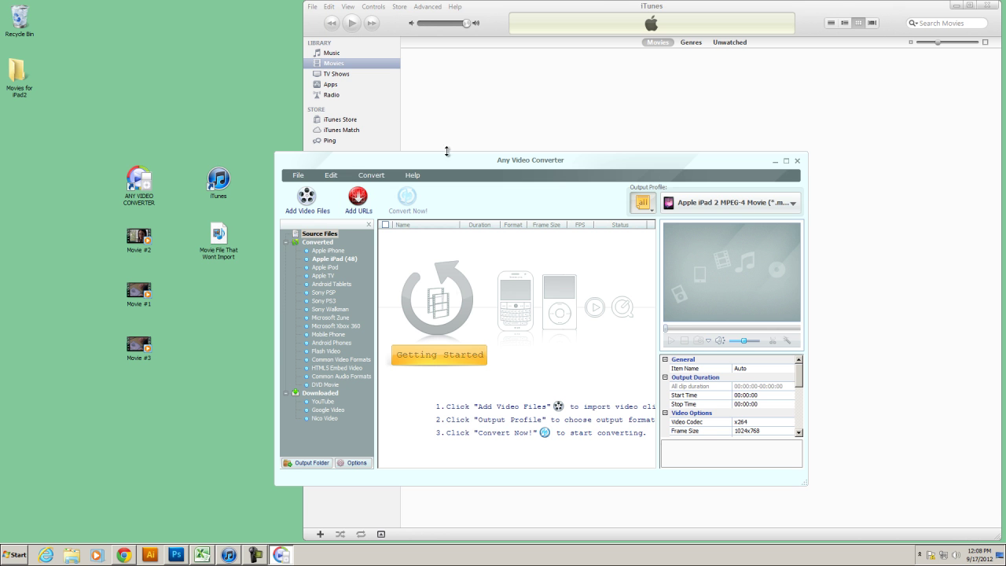
{"action": "mouse_move", "coordinate": [219, 236]}
{"action": "left_mouse_down"}
{"action": "mouse_move", "coordinate": [281, 263]}
{"action": "mouse_move", "coordinate": [449, 300]}
{"action": "mouse_move", "coordinate": [184, 229]}
{"action": "mouse_move", "coordinate": [207, 235]}
{"action": "left_mouse_up"}
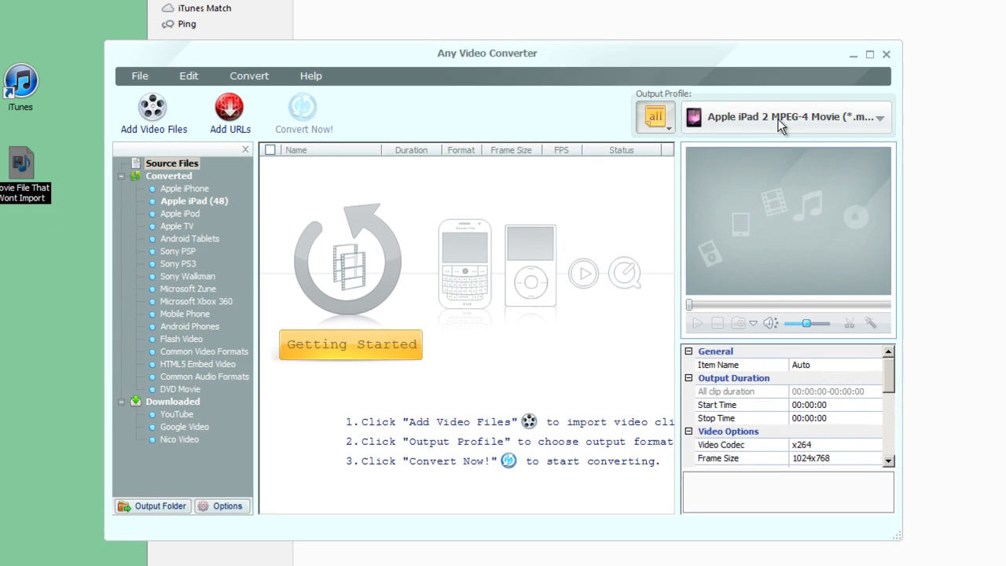
{"action": "left_click", "coordinate": [780, 126]}
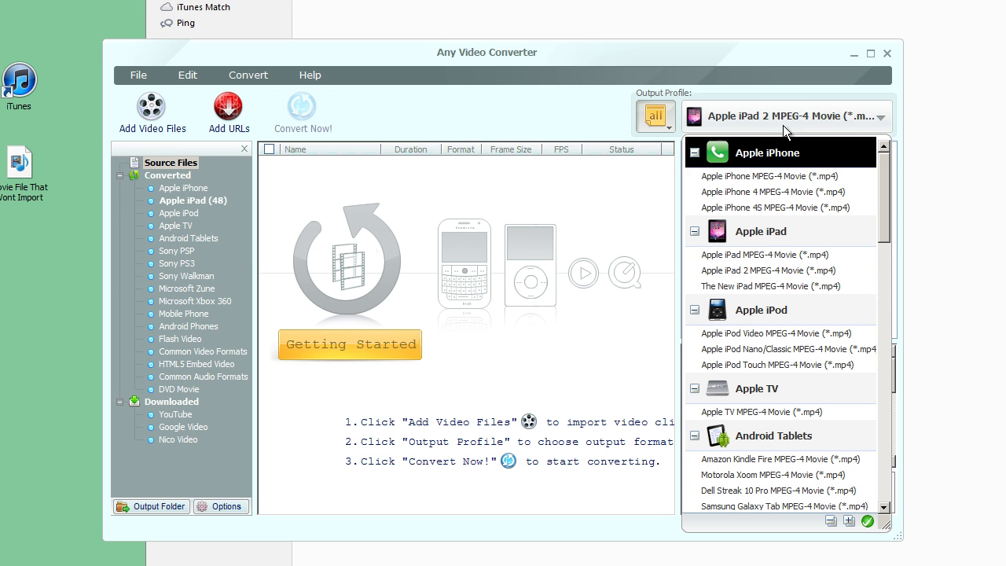
{"action": "left_click", "coordinate": [783, 270]}
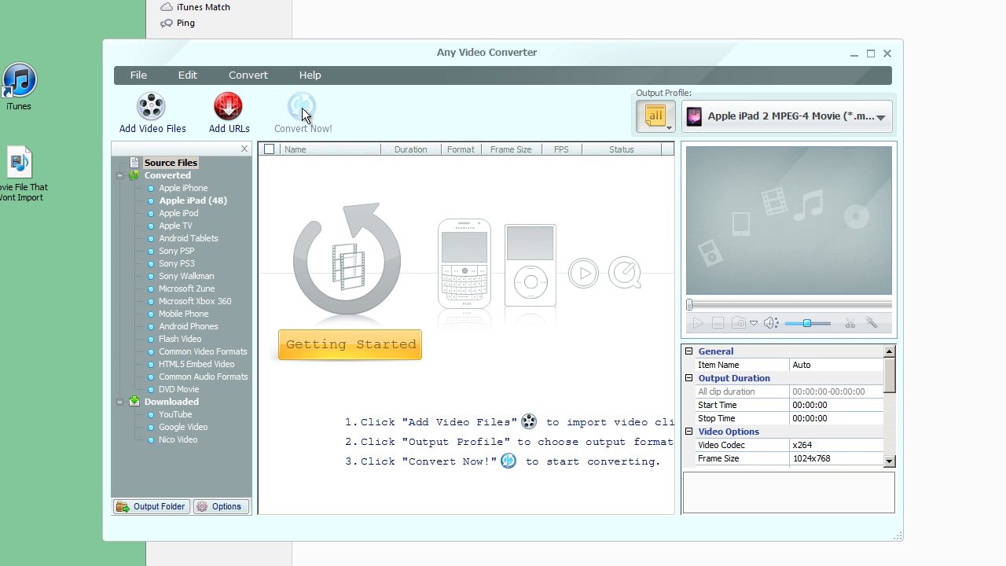
- Open the converter's options and examine the output folder path in the general settings
{"action": "left_click", "coordinate": [193, 75]}
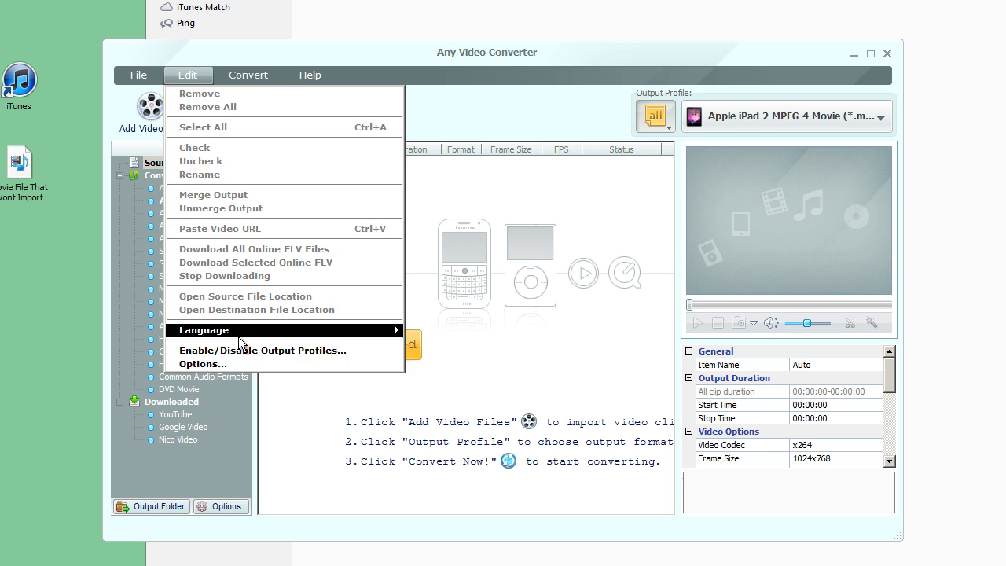
{"action": "left_click", "coordinate": [261, 364]}
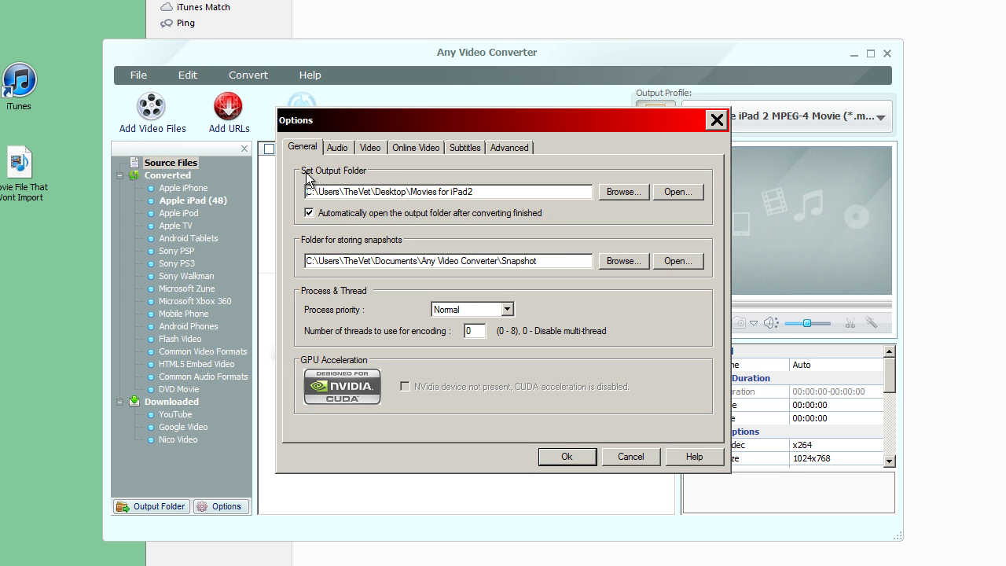
{"action": "left_click_drag", "start_coordinate": [486, 192], "coordinate": [288, 192]}
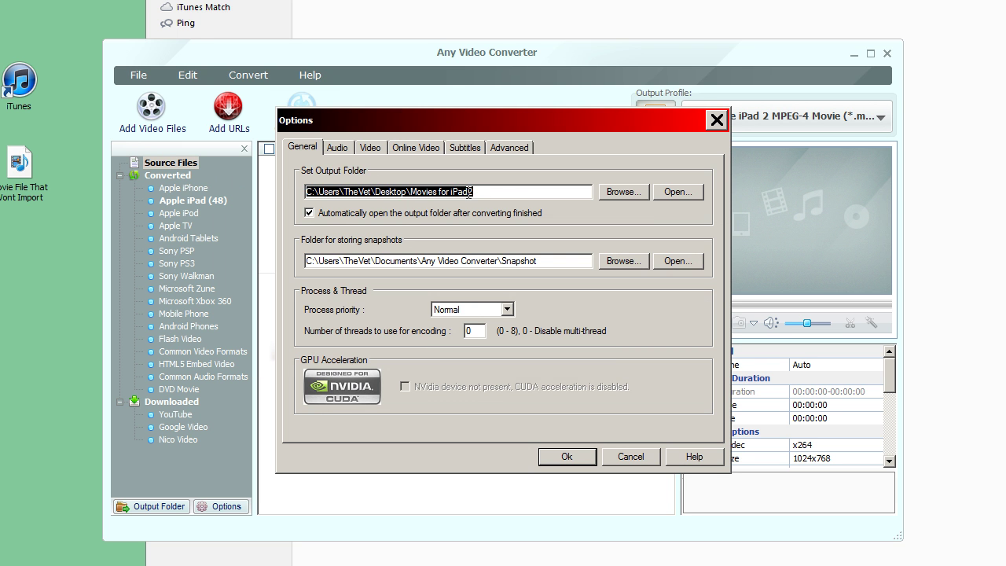
{"action": "left_click", "coordinate": [504, 192]}
{"action": "left_click_drag", "start_coordinate": [423, 192], "coordinate": [286, 192]}
{"action": "double_click", "coordinate": [385, 192]}
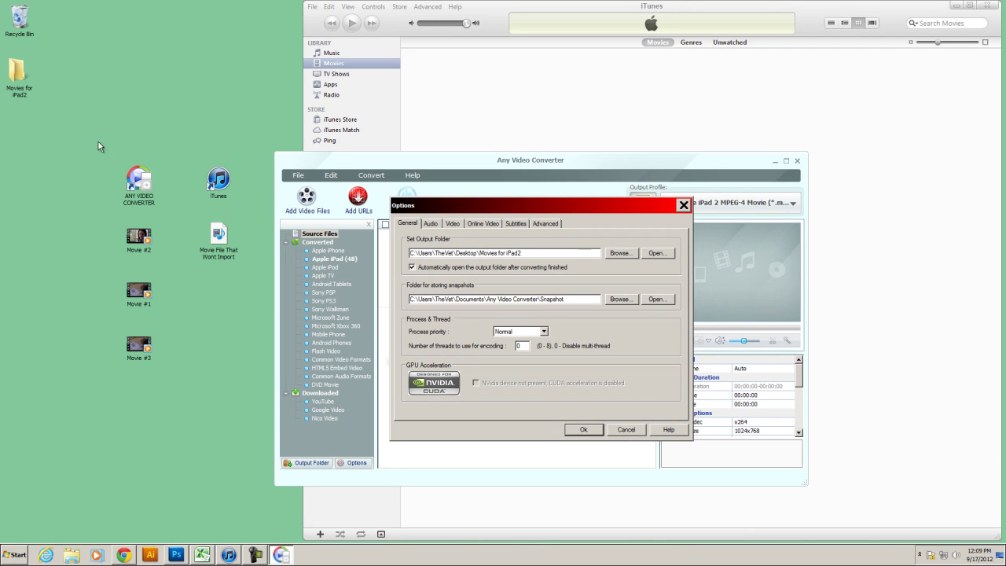
{"action": "left_click", "coordinate": [19, 76]}
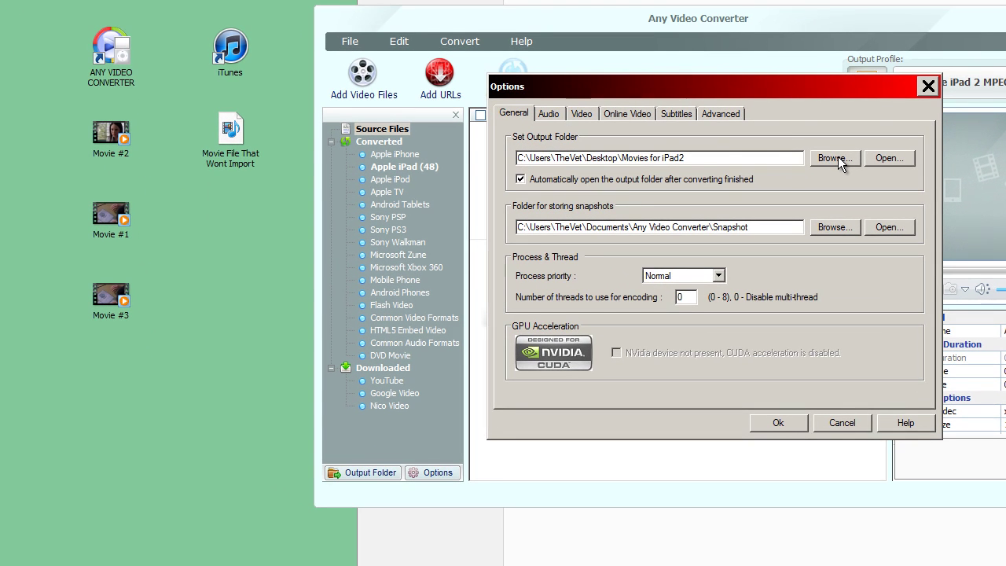
- Set the converter's output folder to the Desktop and save the options
{"action": "left_click", "coordinate": [648, 245]}
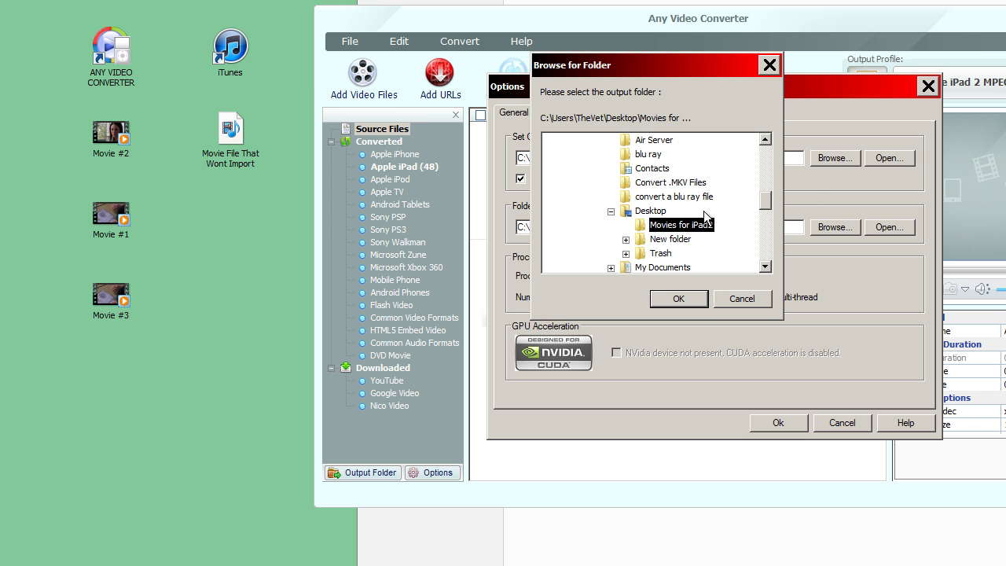
{"action": "left_click", "coordinate": [611, 211]}
{"action": "left_click_drag", "start_coordinate": [770, 211], "coordinate": [765, 145]}
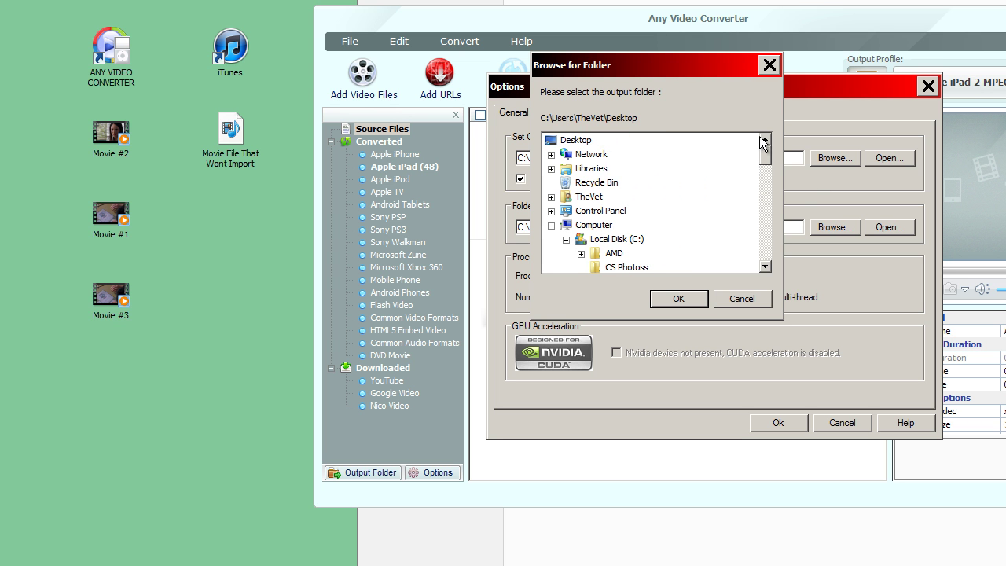
{"action": "left_click", "coordinate": [576, 140]}
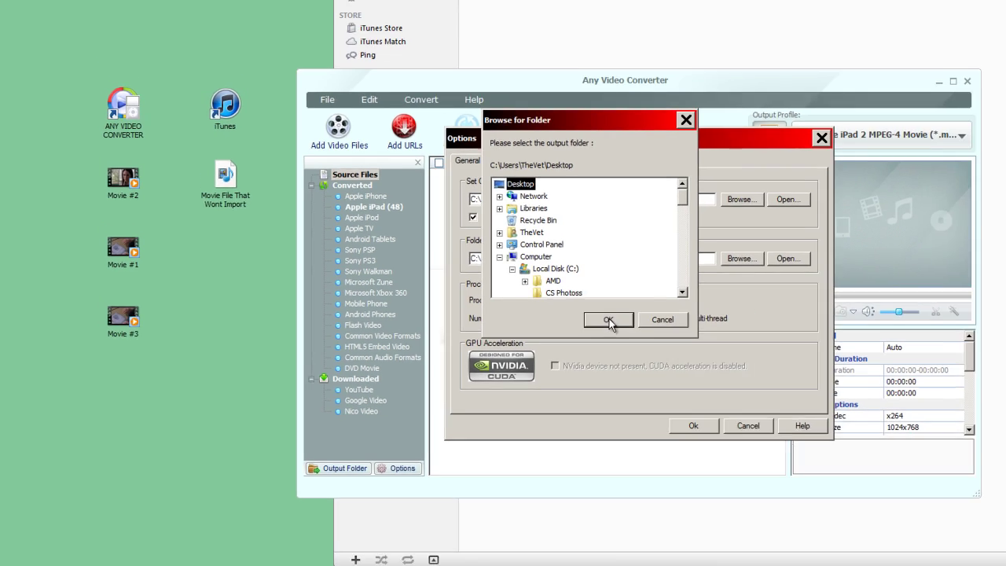
{"action": "left_click", "coordinate": [679, 299]}
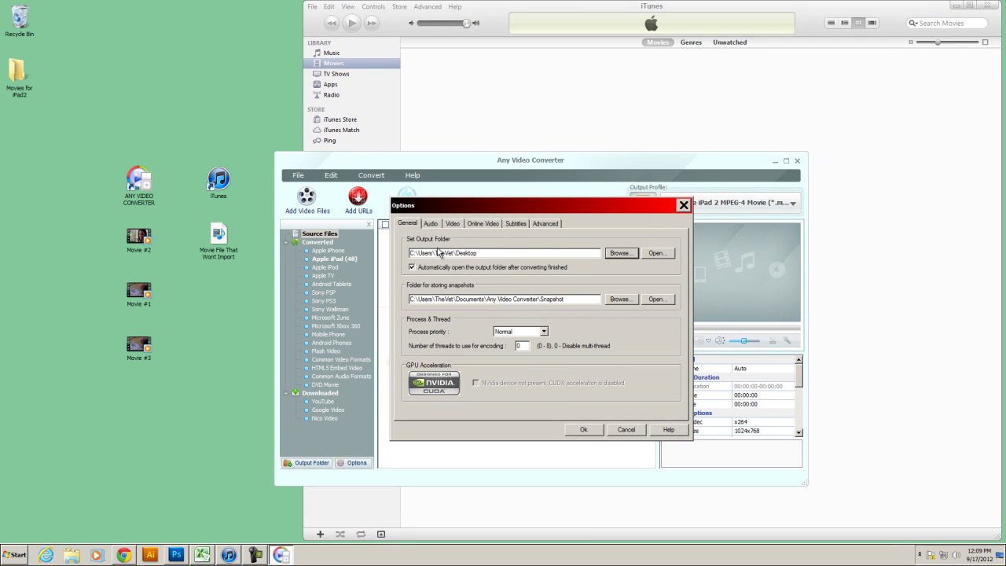
{"action": "left_click_drag", "start_coordinate": [82, 119], "coordinate": [12, 550]}
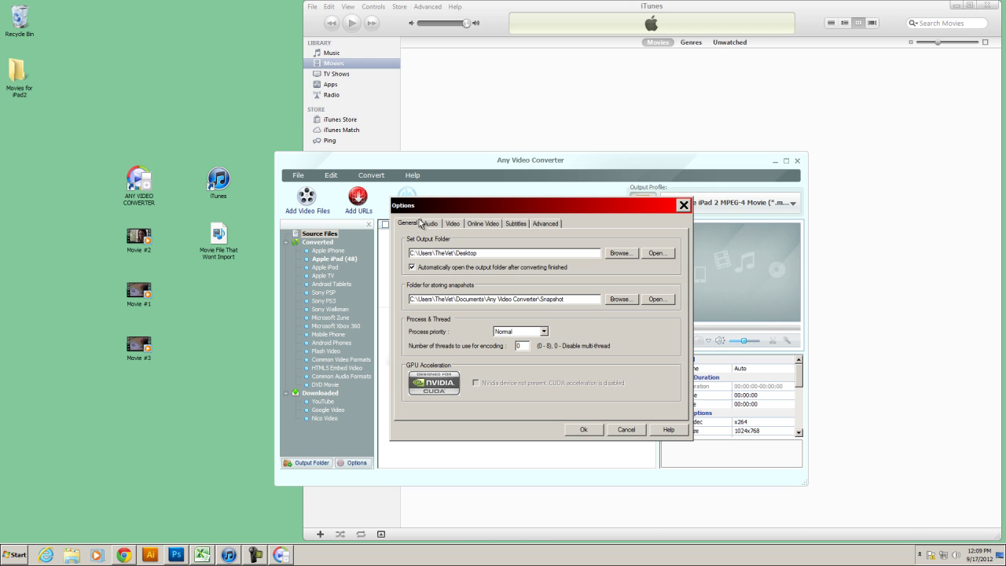
{"action": "left_click", "coordinate": [590, 430]}
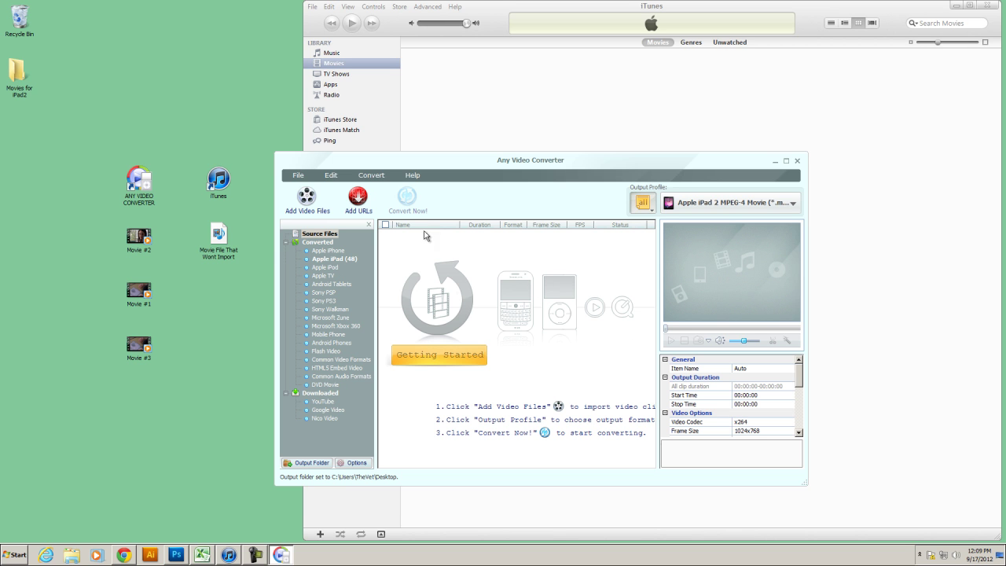
- Close the video converter and add Movie #1, Movie #2 and Movie #3 from the desktop to the iTunes movie library
{"action": "left_click", "coordinate": [798, 162]}
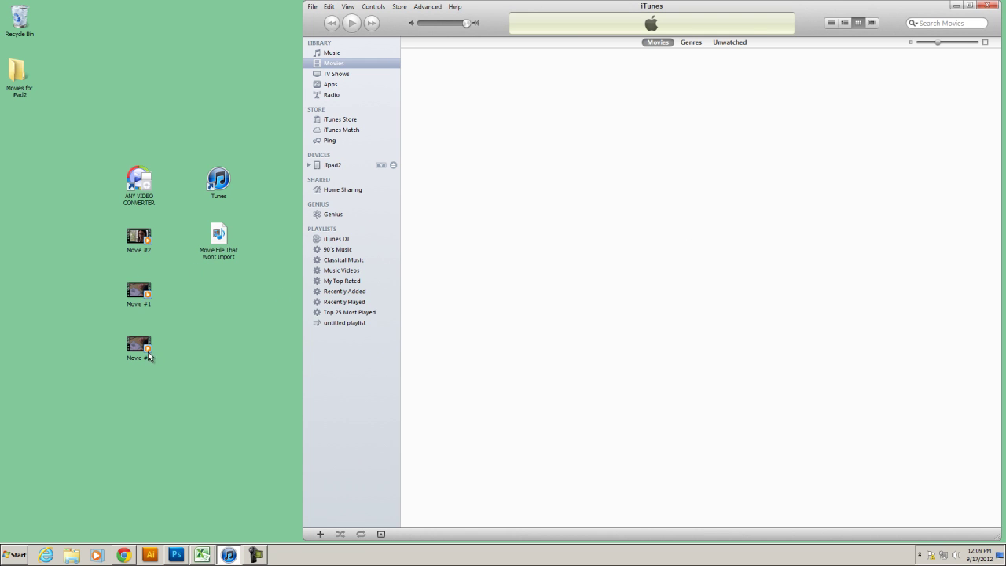
{"action": "mouse_move", "coordinate": [145, 386]}
{"action": "left_mouse_down"}
{"action": "mouse_move", "coordinate": [121, 225]}
{"action": "mouse_move", "coordinate": [153, 372]}
{"action": "left_mouse_up"}
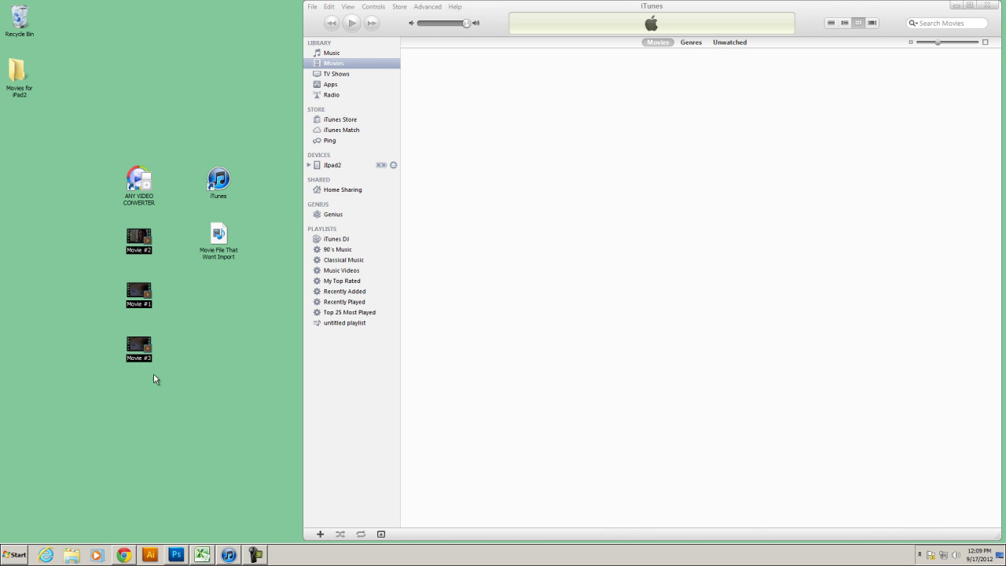
{"action": "left_click_drag", "start_coordinate": [125, 254], "coordinate": [527, 207]}
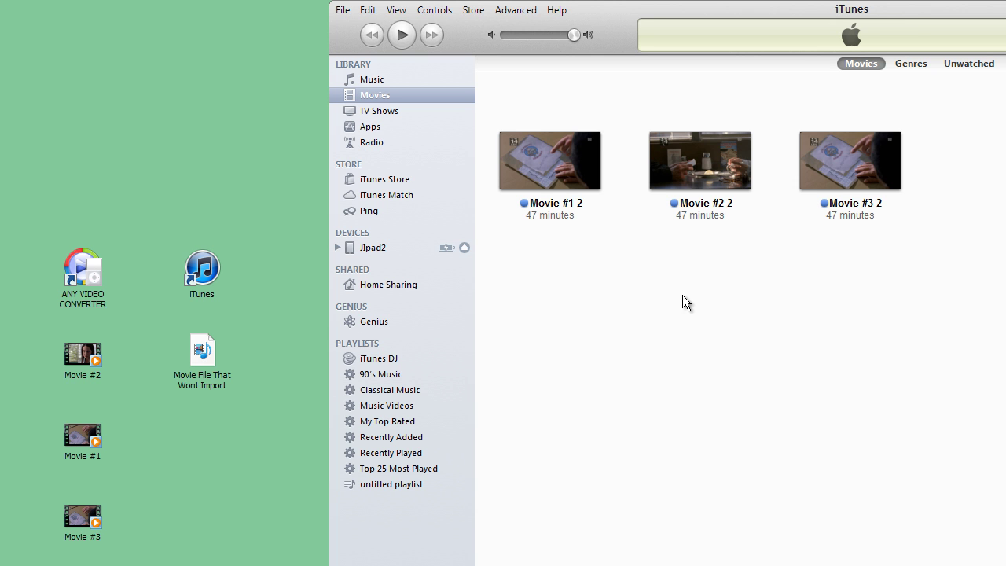
- View the connected iPad's summary page and return to the movie library
{"action": "left_click", "coordinate": [367, 250]}
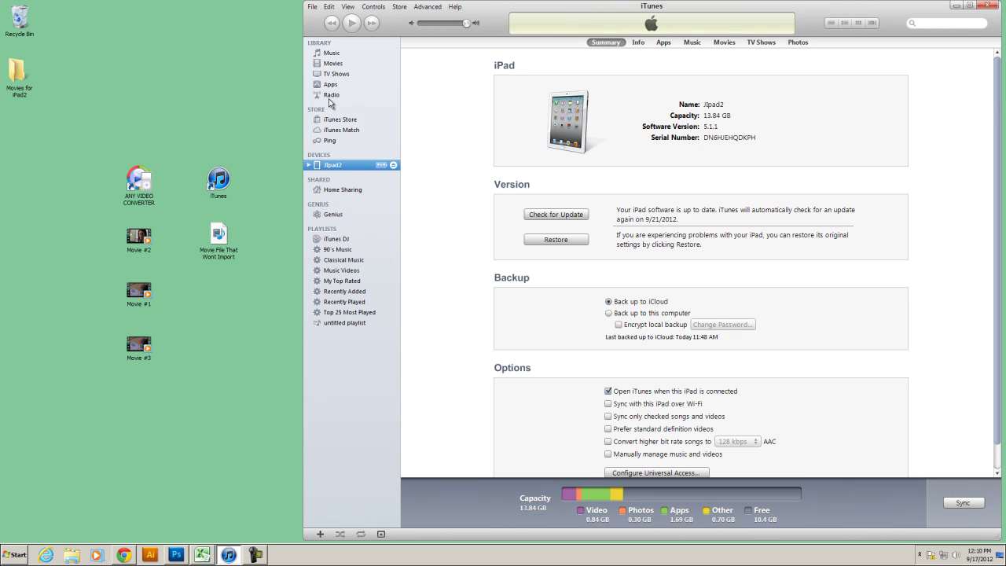
{"action": "left_click", "coordinate": [337, 64]}
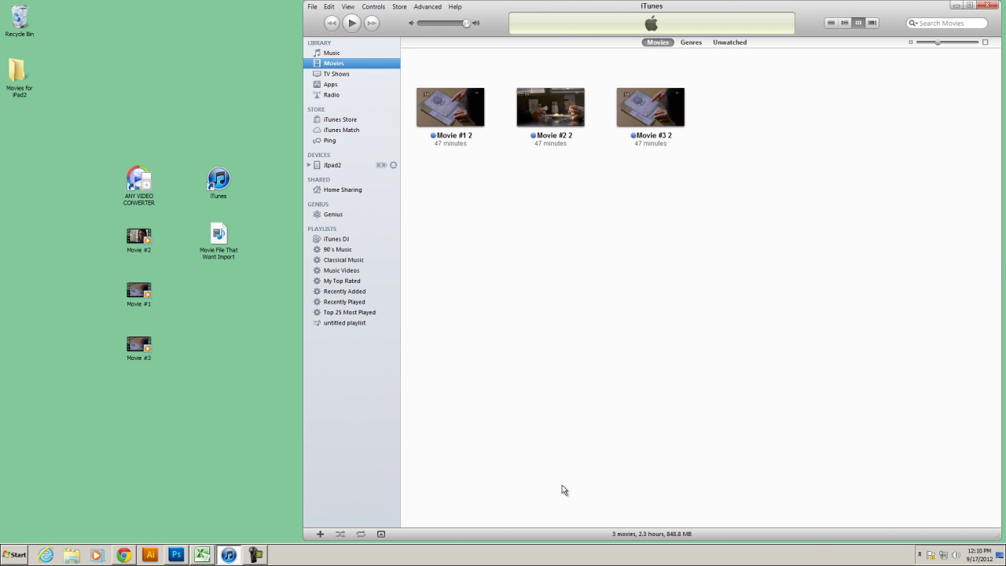
{"action": "left_click", "coordinate": [606, 224]}
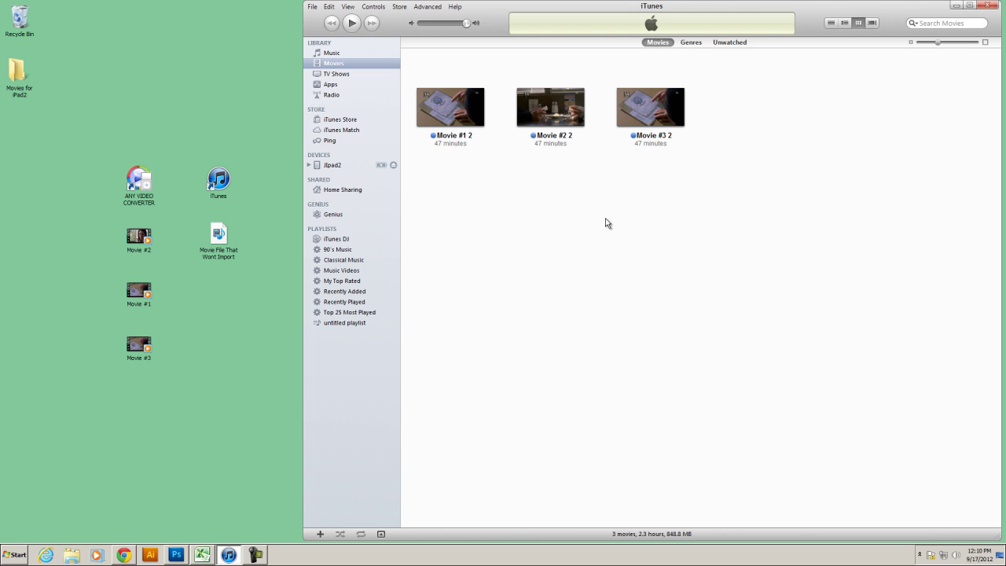